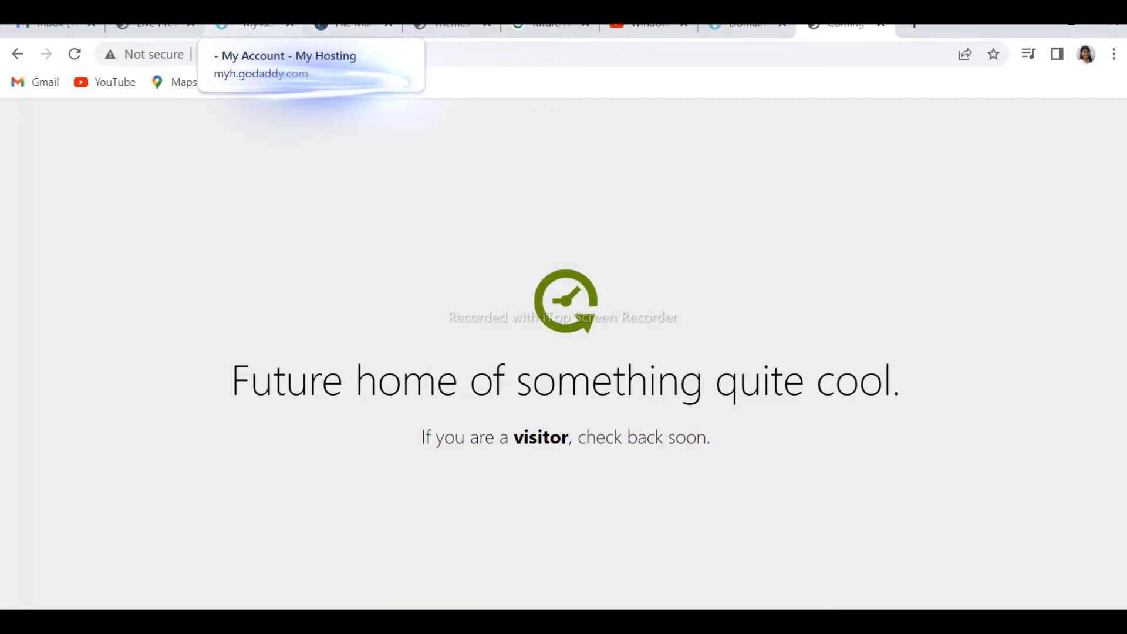
- Switch Chrome to the 'My Account - My Hosting' dashboard for googlevirals.com
click(259, 25)
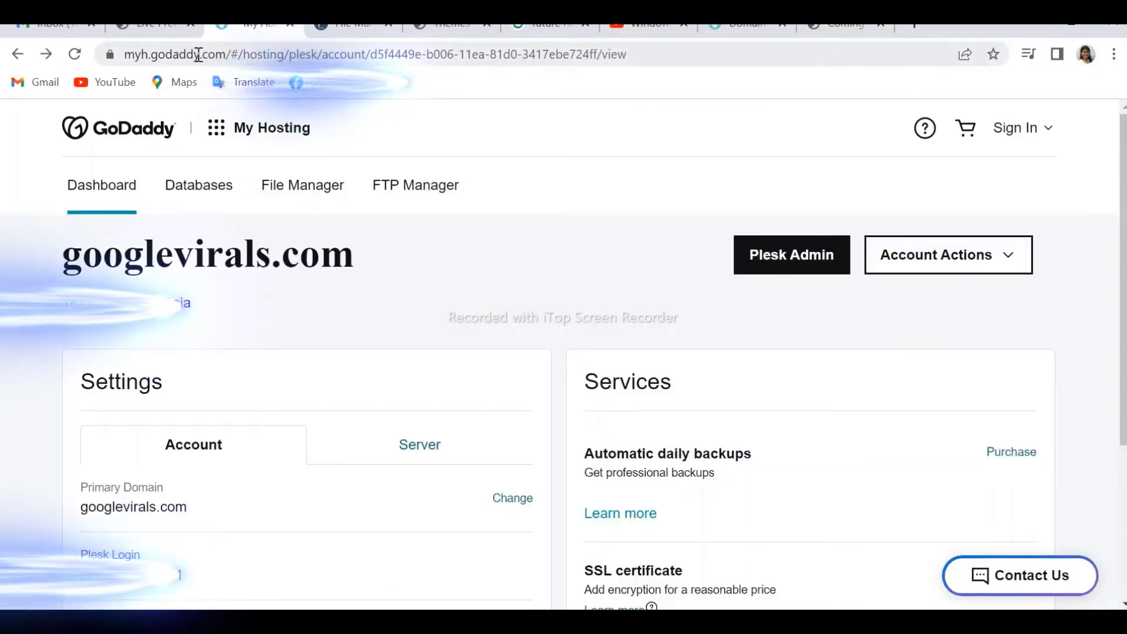
- Launch the hosting File Manager from the My Hosting dashboard
drag(230, 54, 148, 59)
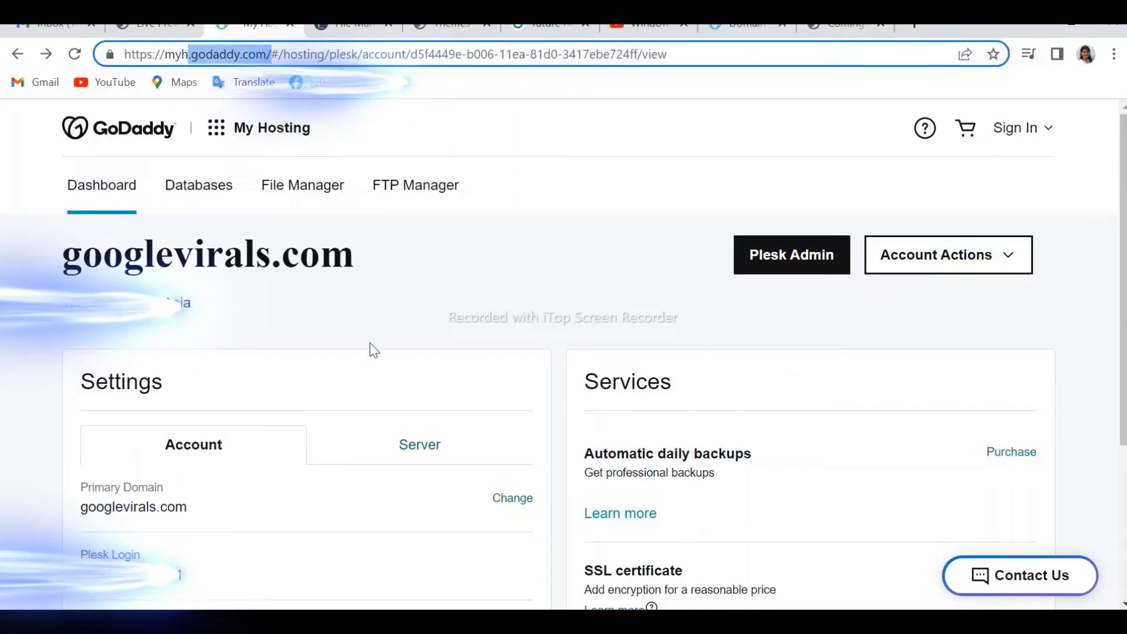
click(301, 204)
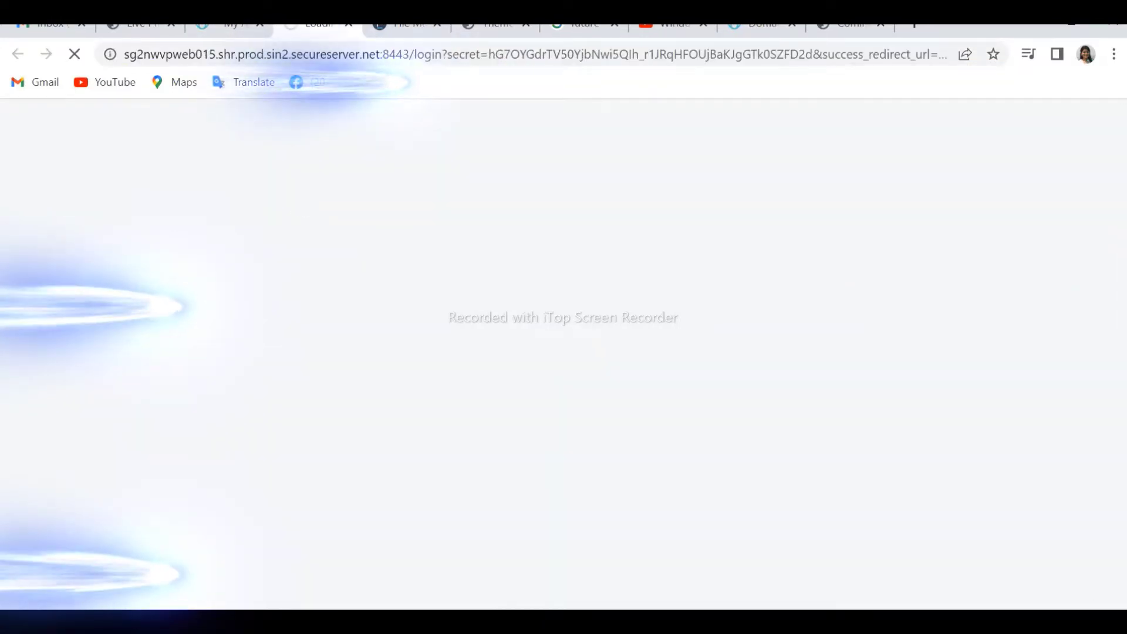
- Bring up Plesk File Manager and reload the limelight.googlevirals.com folder listing
click(392, 28)
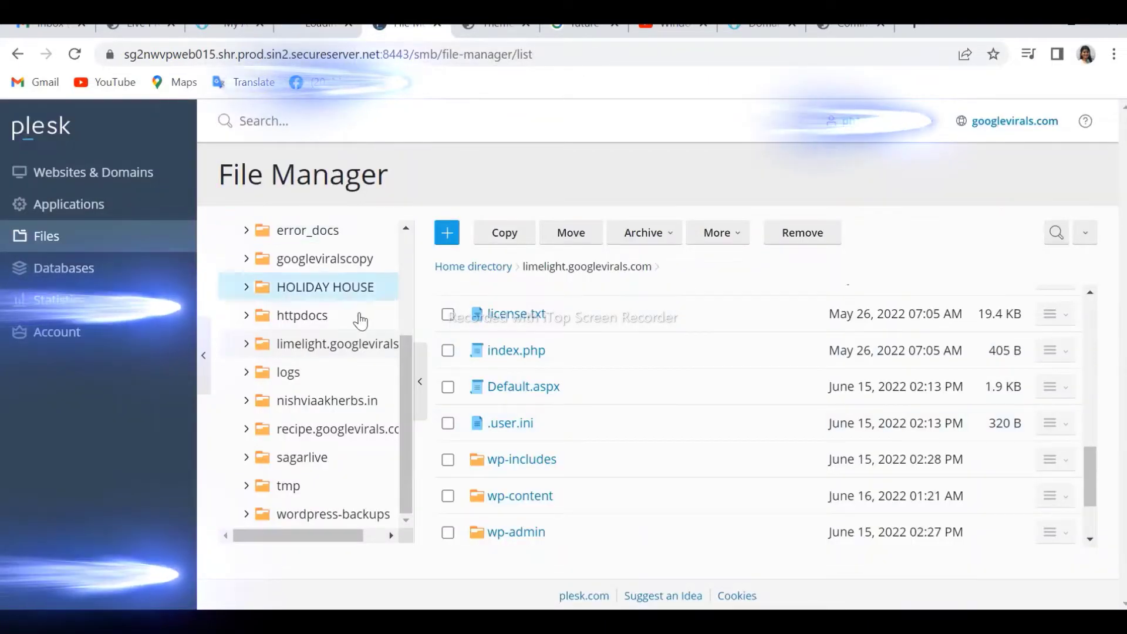
click(338, 346)
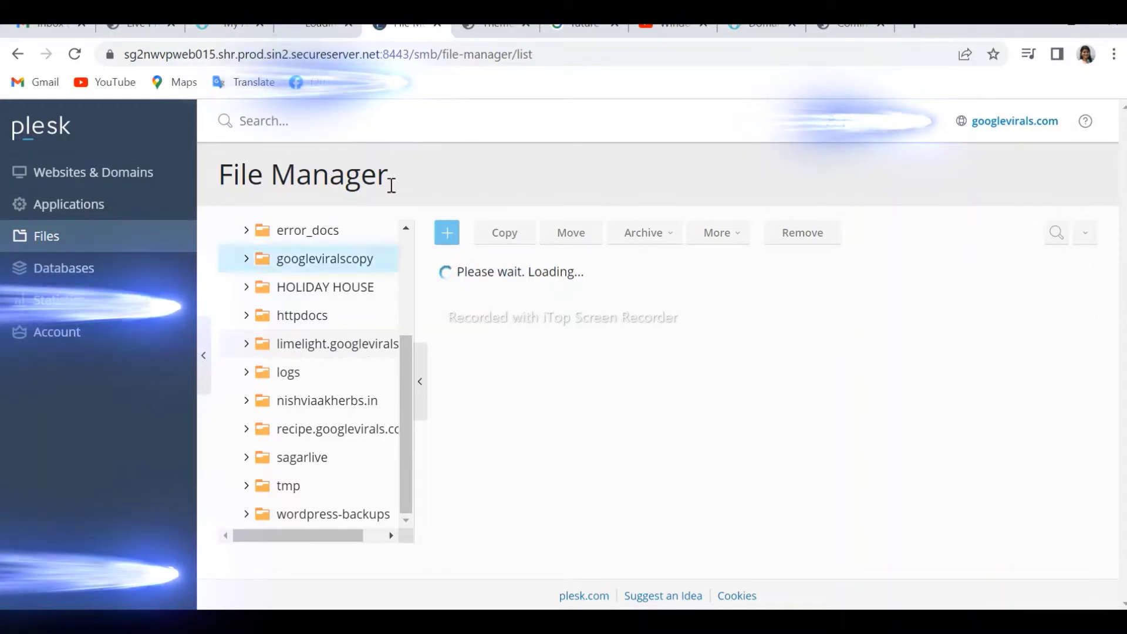
- Check the live limelight.googlevirals.com coming-soon page and its address, then return to Plesk
click(819, 29)
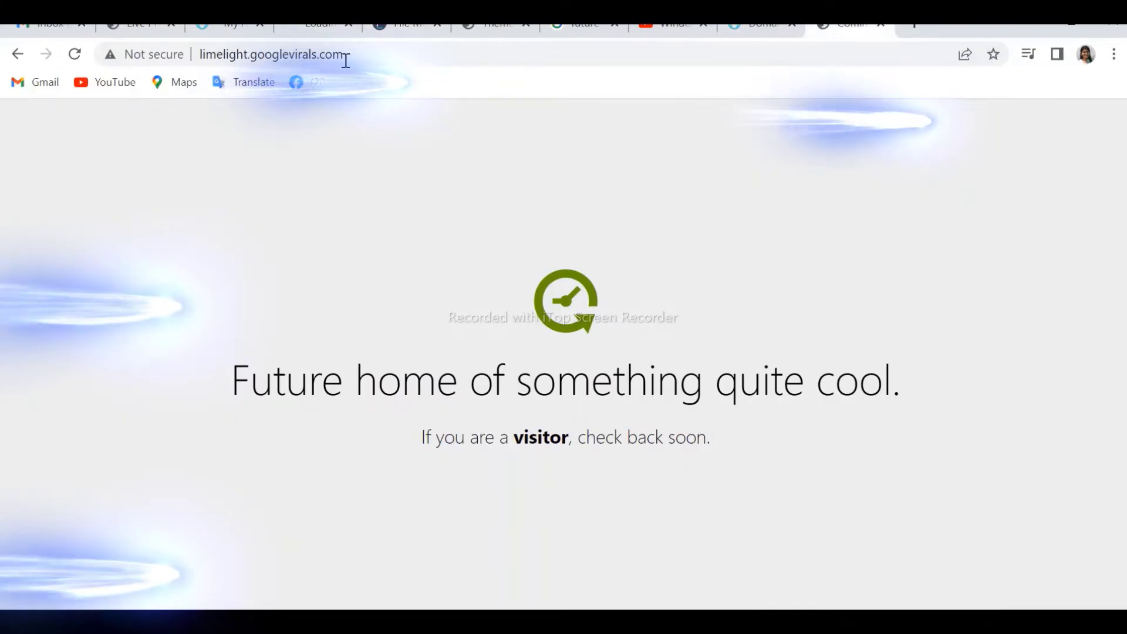
drag(360, 54, 164, 52)
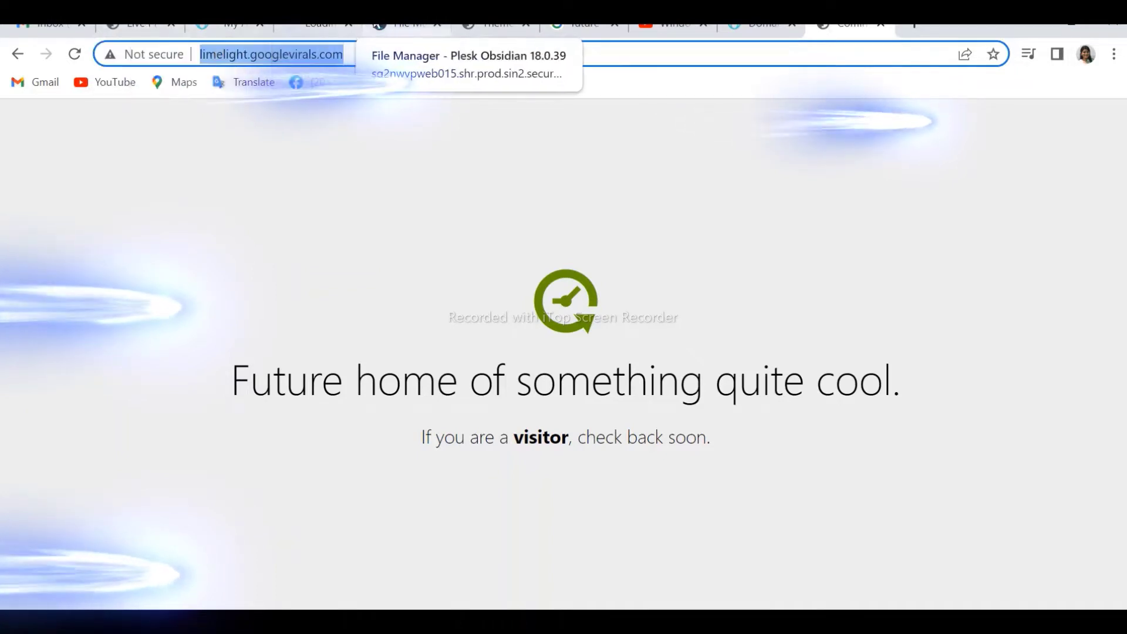
click(406, 28)
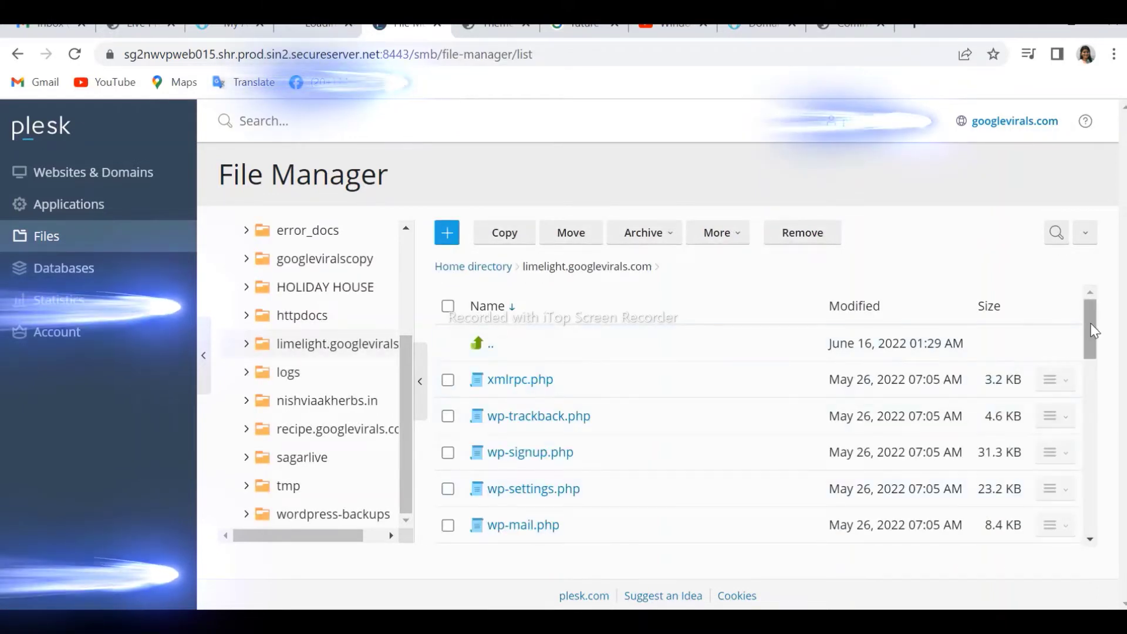
- Scroll the limelight.googlevirals.com file list and open Default.aspx in the Code Editor
drag(1091, 328, 1074, 483)
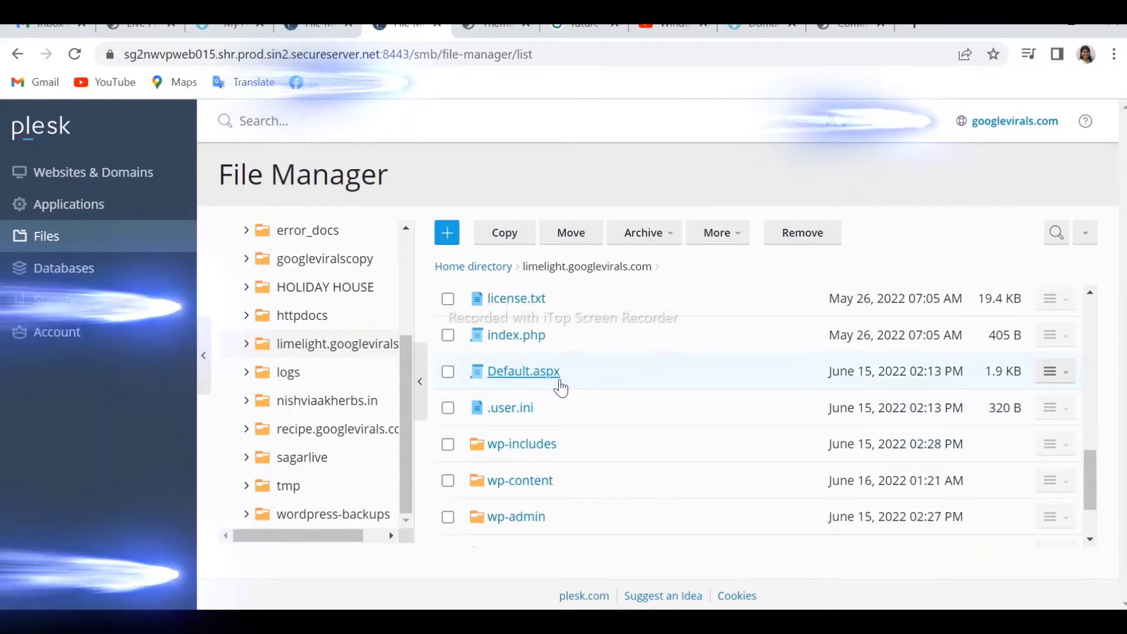
click(542, 385)
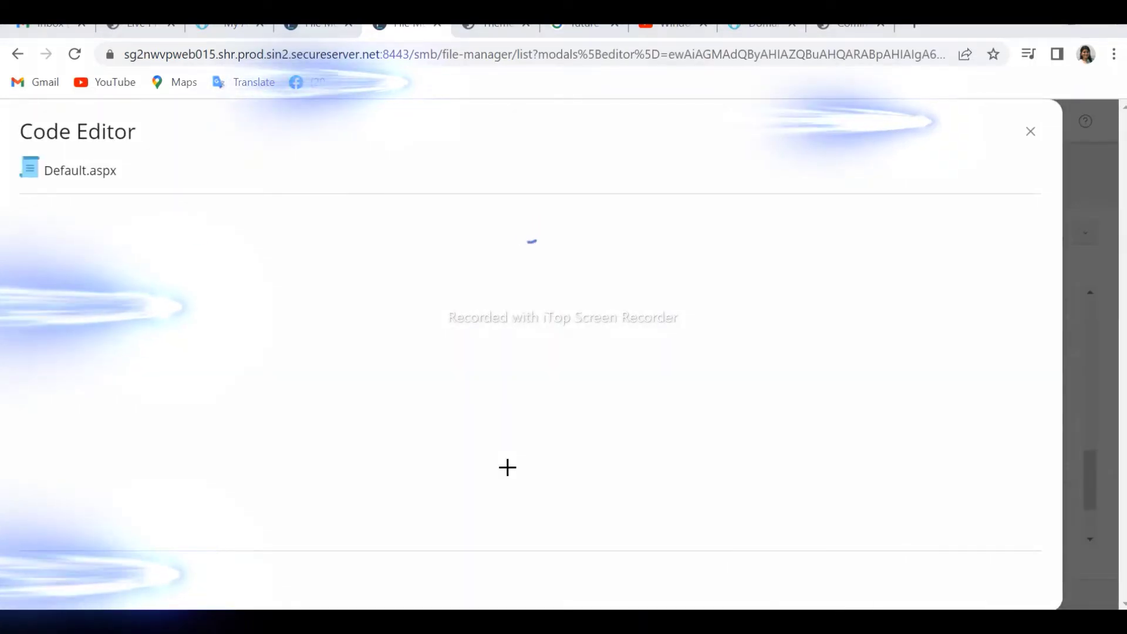
key(super+Tab)
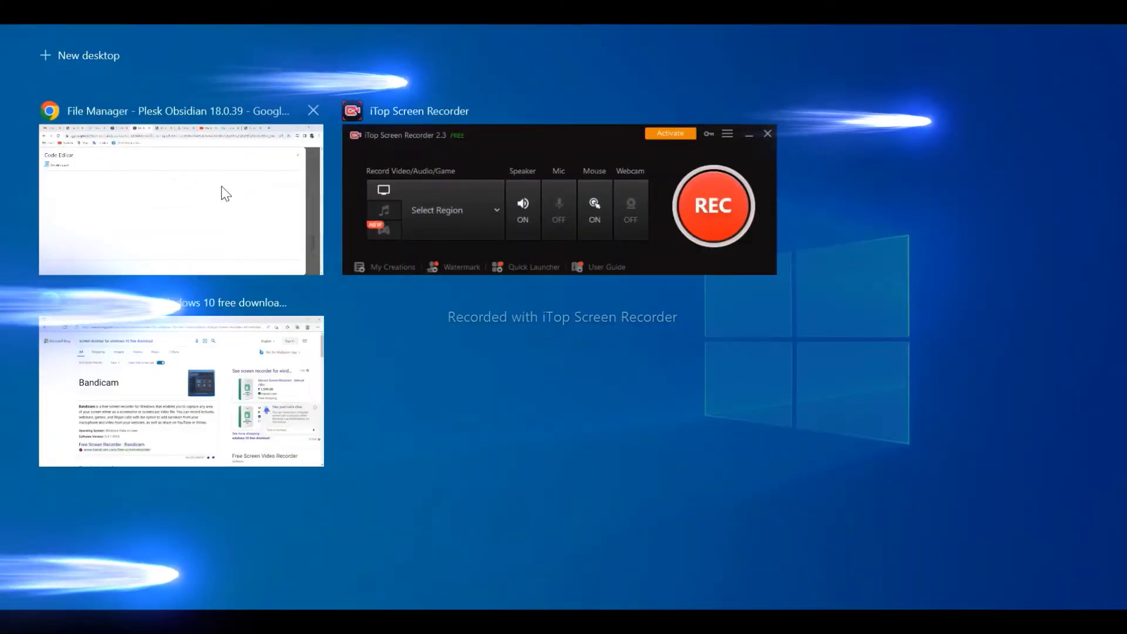
click(186, 207)
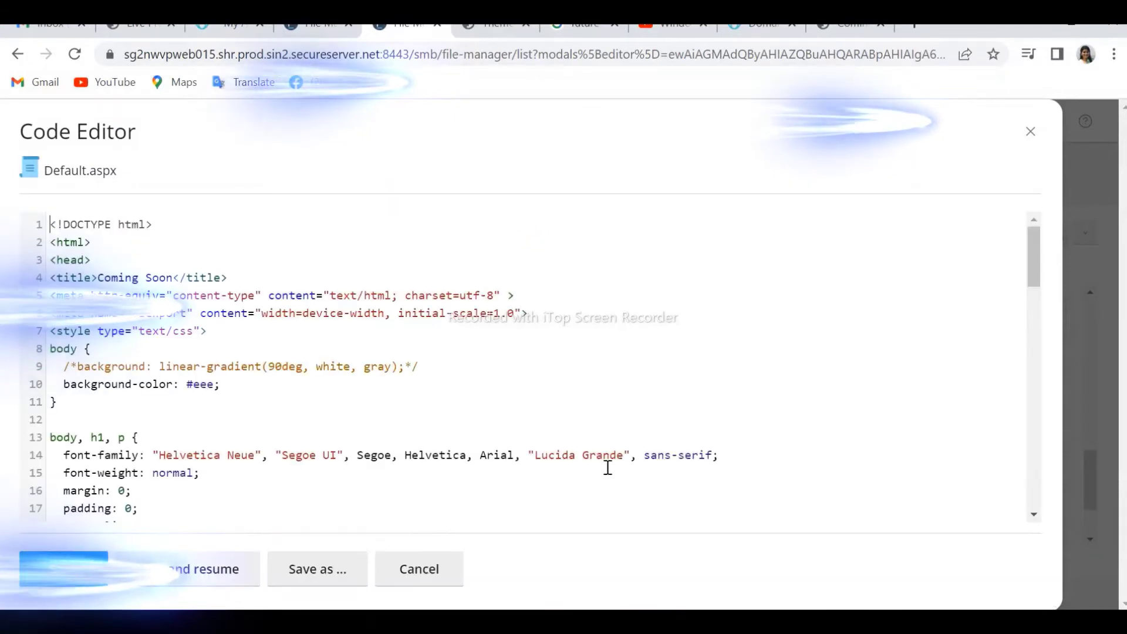
scroll(977, 232, down, 1)
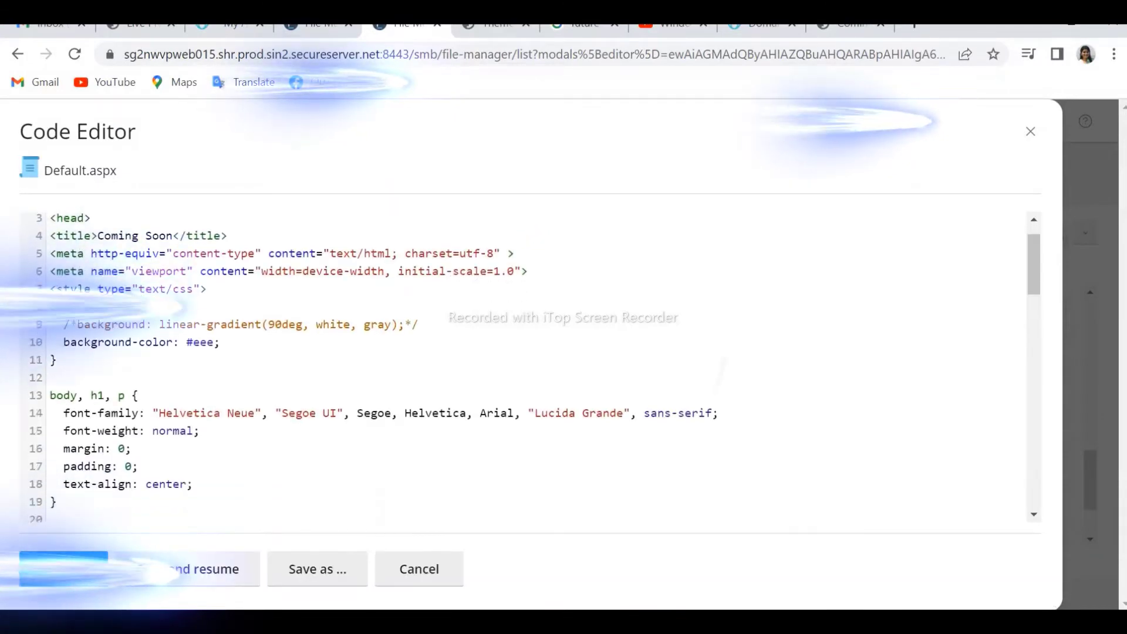
scroll(977, 232, up, 1)
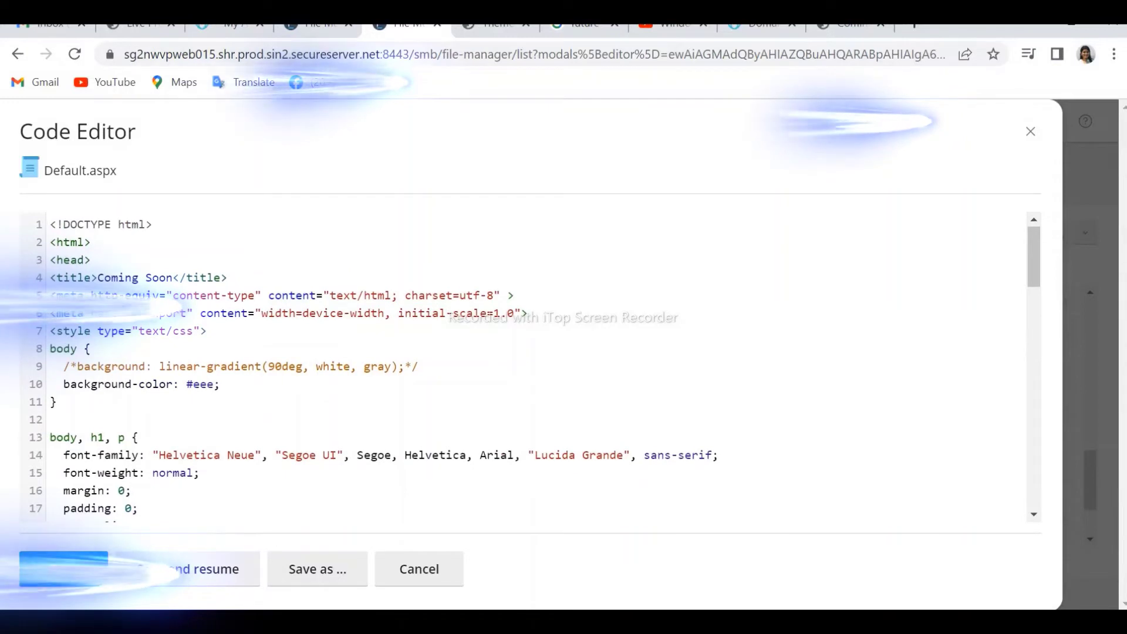
scroll(536, 359, down, 1)
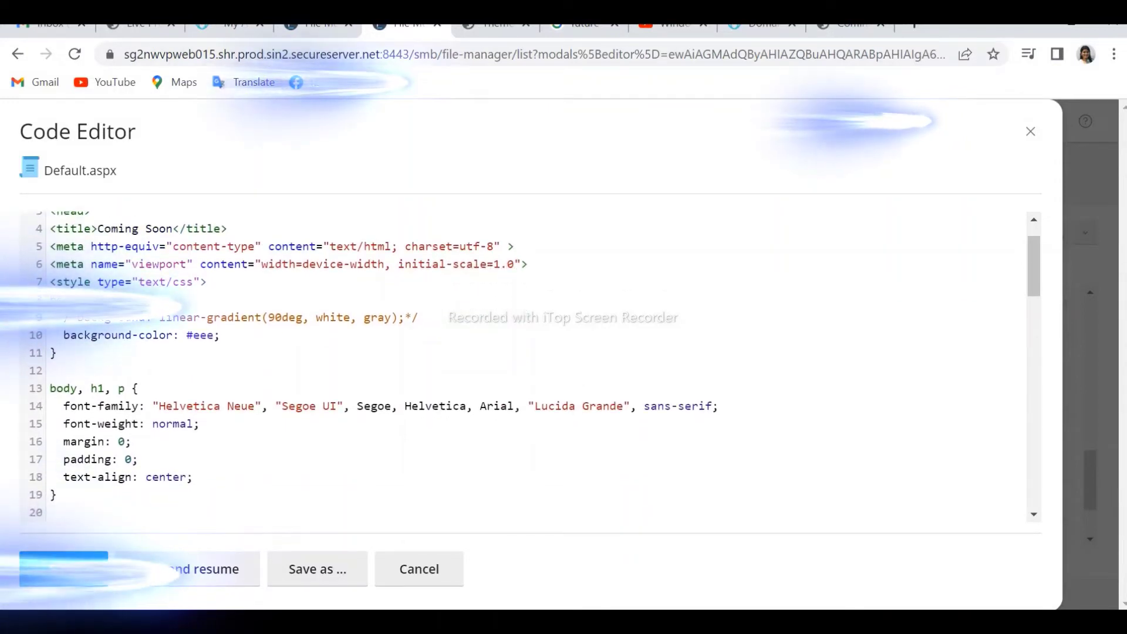
scroll(535, 359, down, 6)
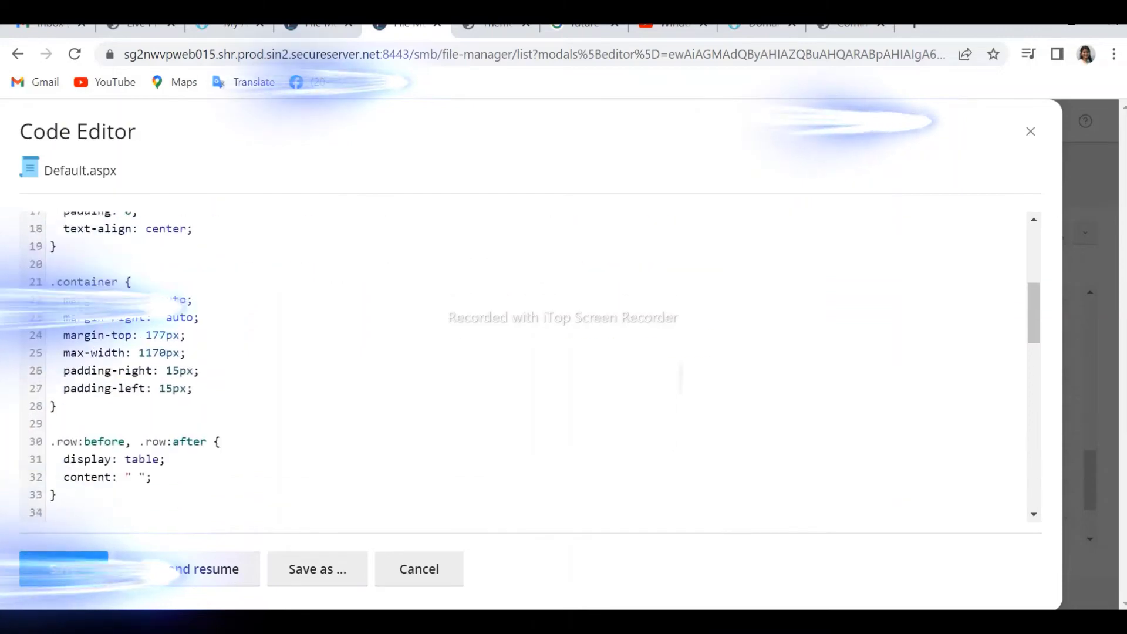
scroll(535, 360, down, 1)
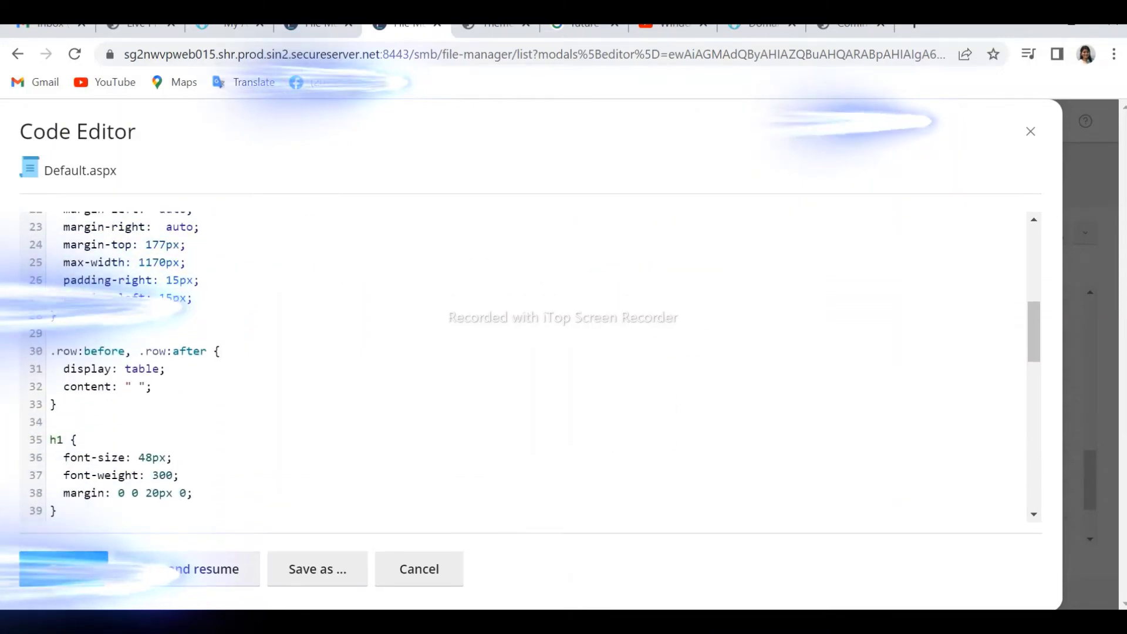
scroll(535, 359, down, 8)
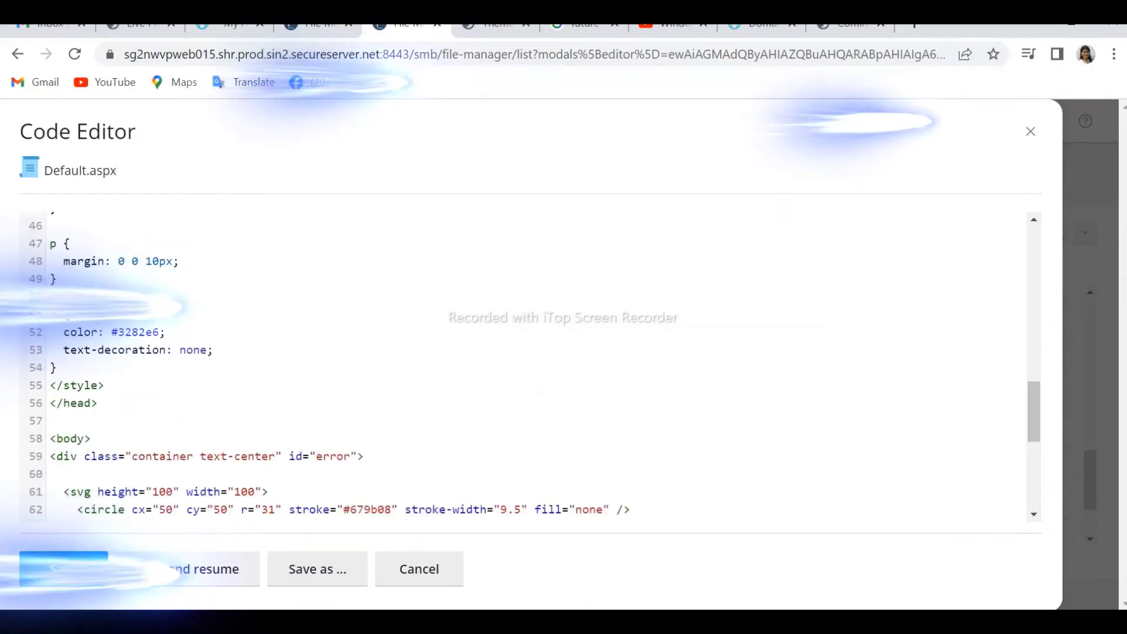
scroll(536, 359, down, 6)
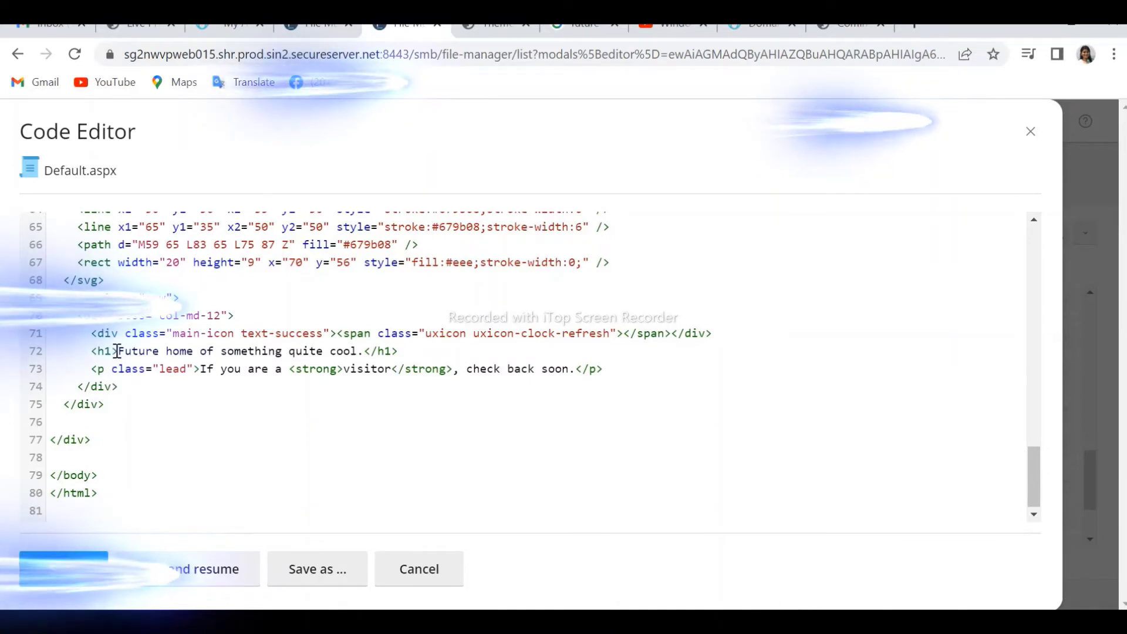
drag(118, 351, 366, 355)
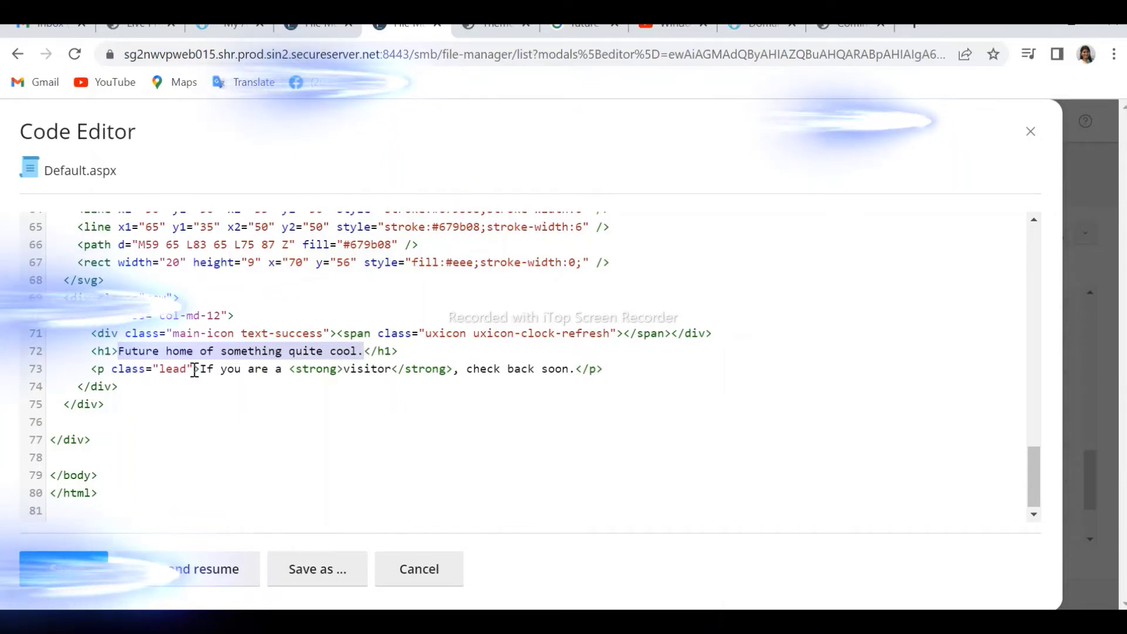
drag(197, 370, 243, 382)
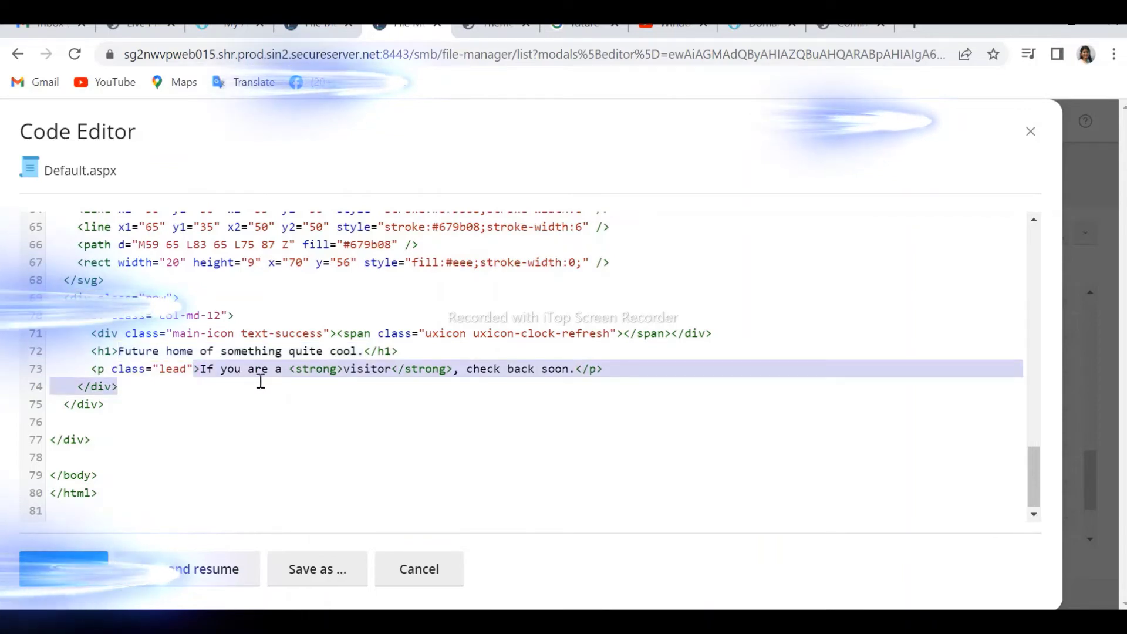
click(425, 423)
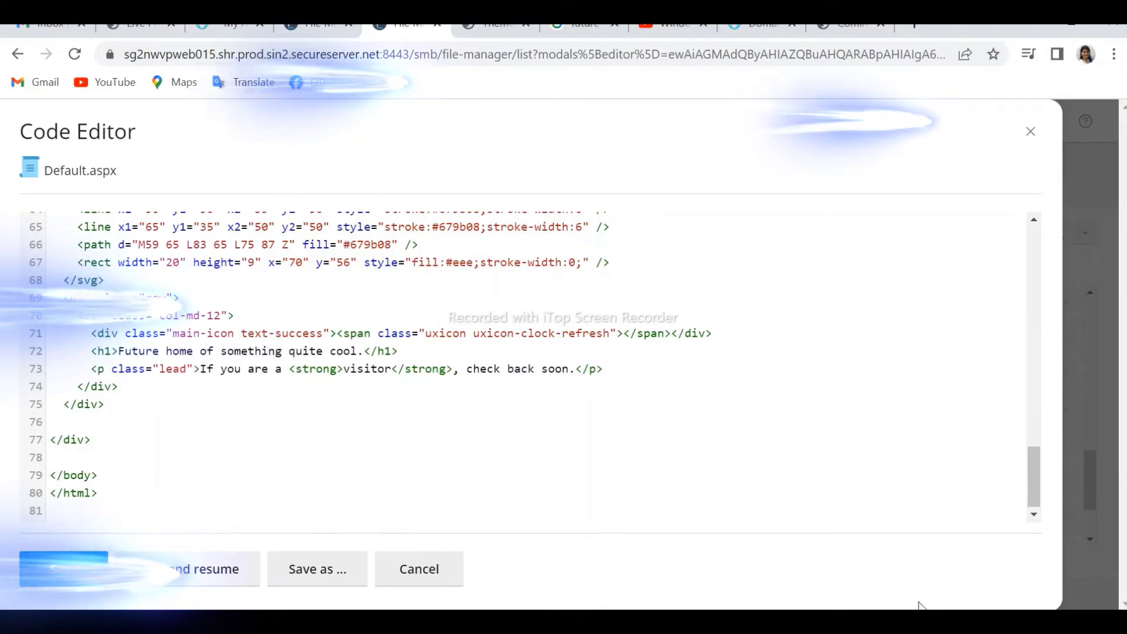
- Close the Code Editor unsaved and begin renaming Default.aspx with its extension selected
click(1030, 131)
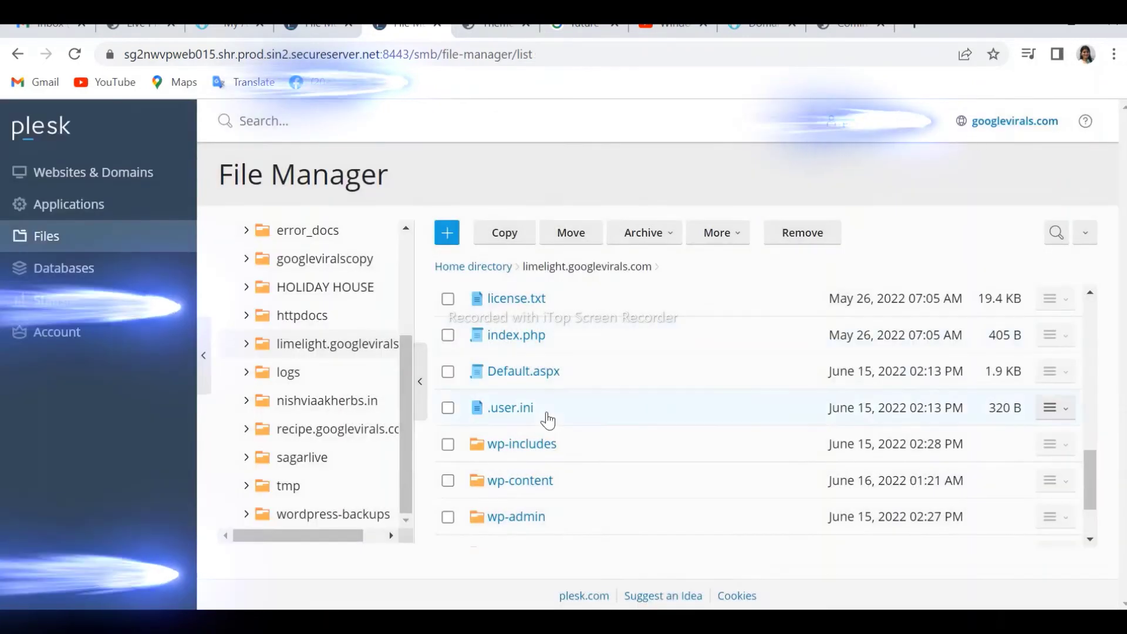
click(448, 371)
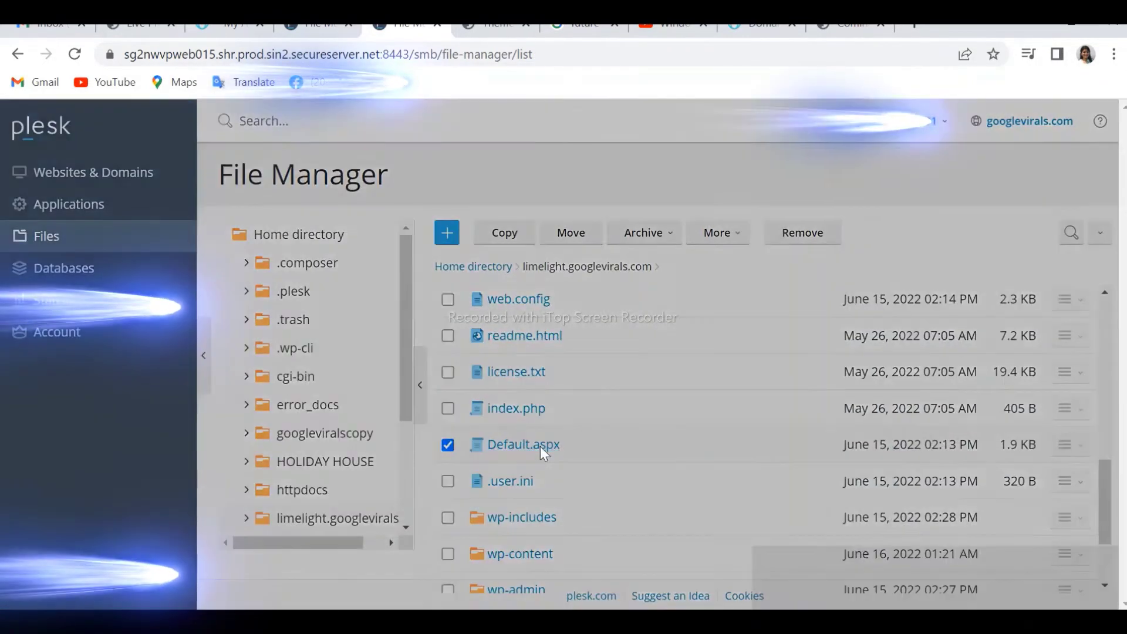
click(540, 446)
drag(589, 235, 554, 233)
- Replace the extension with 'pdf' and confirm the new name Default.pdf
text(pdf)
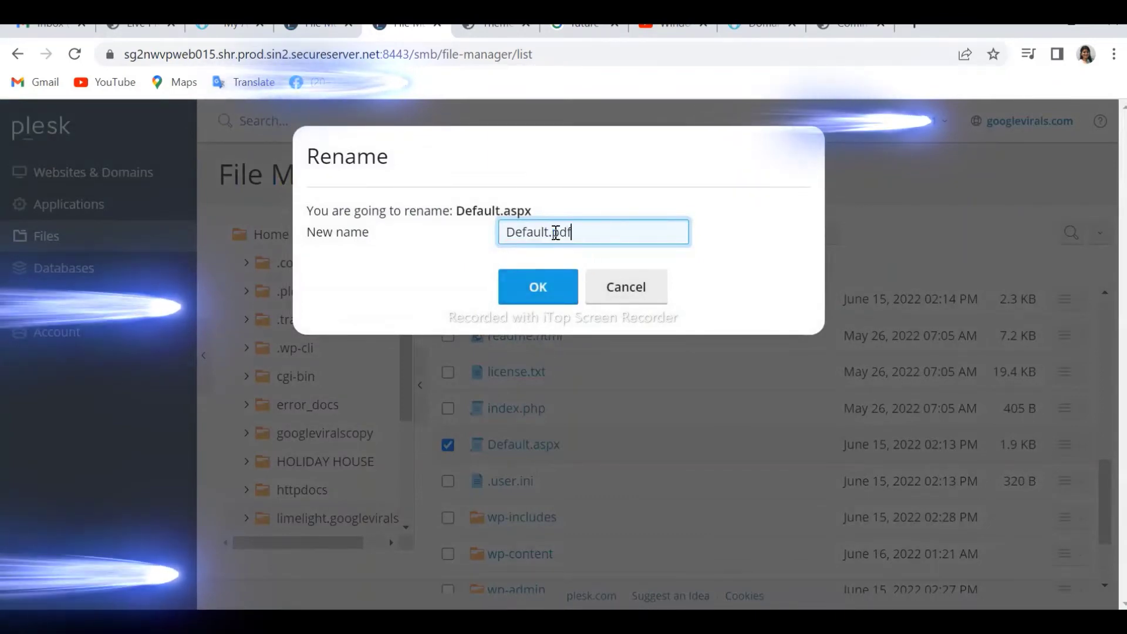
click(549, 289)
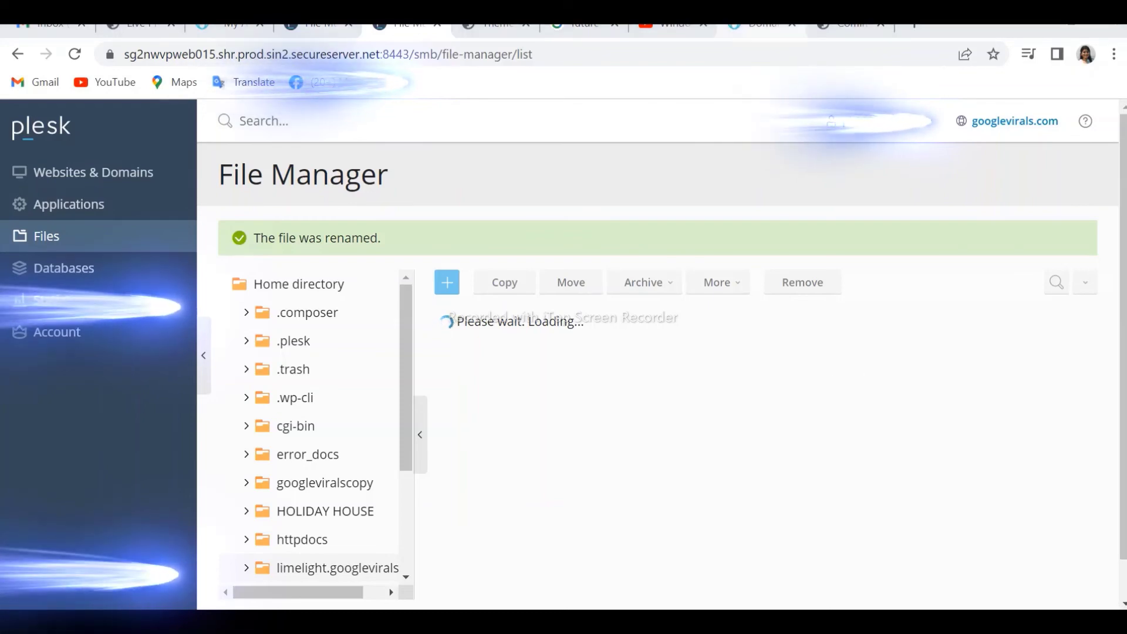
- Reload the limelight.googlevirals.com site in Chrome
click(761, 26)
click(825, 26)
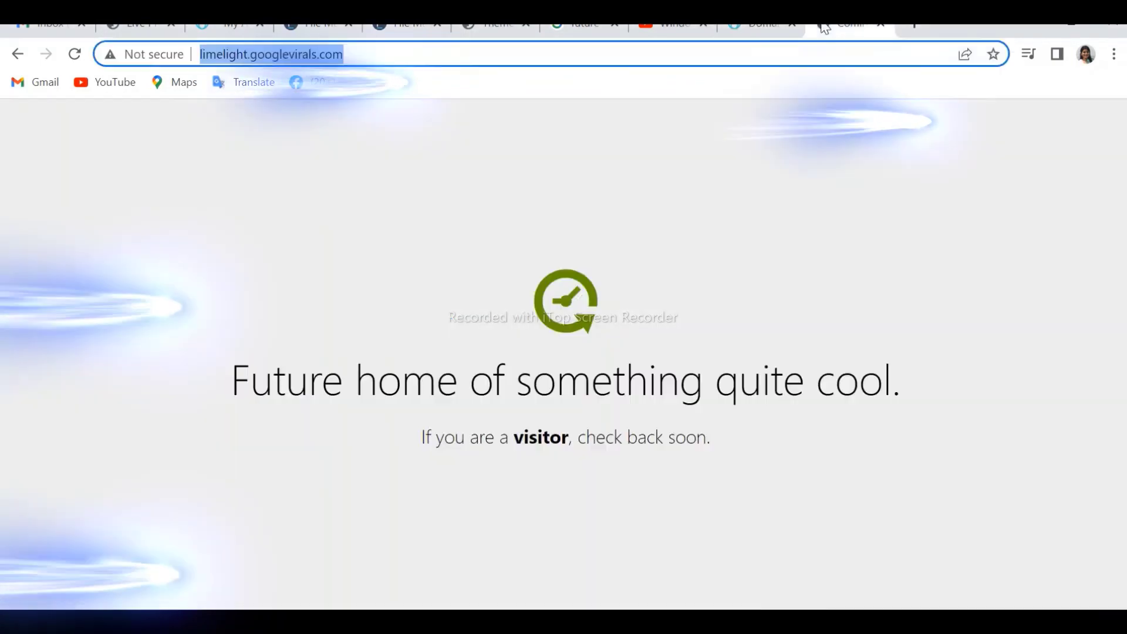
click(76, 53)
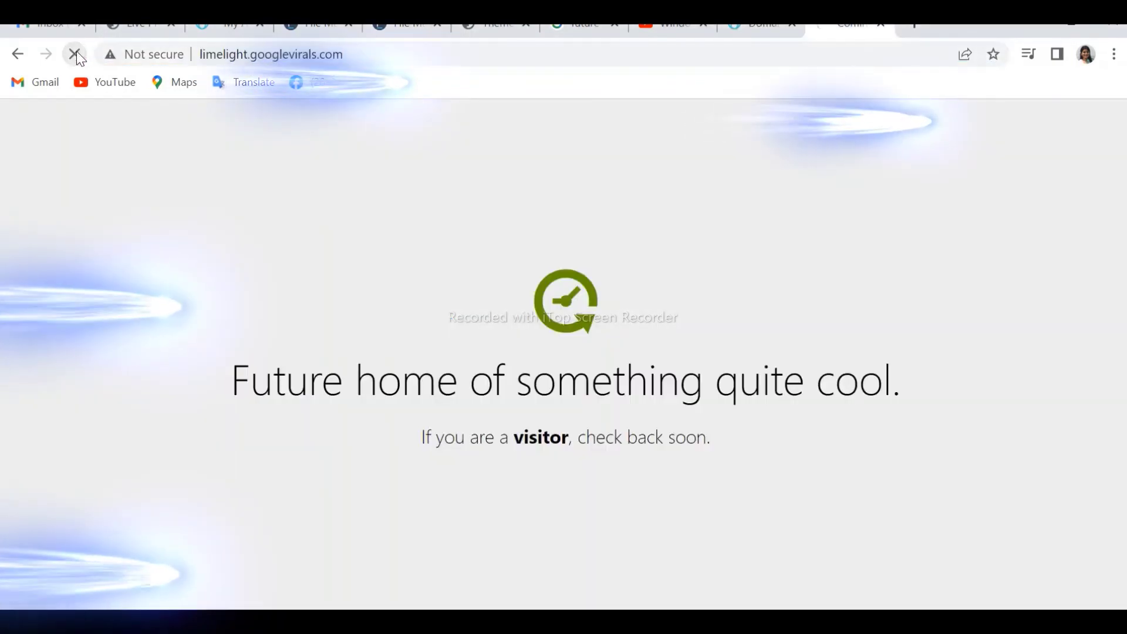